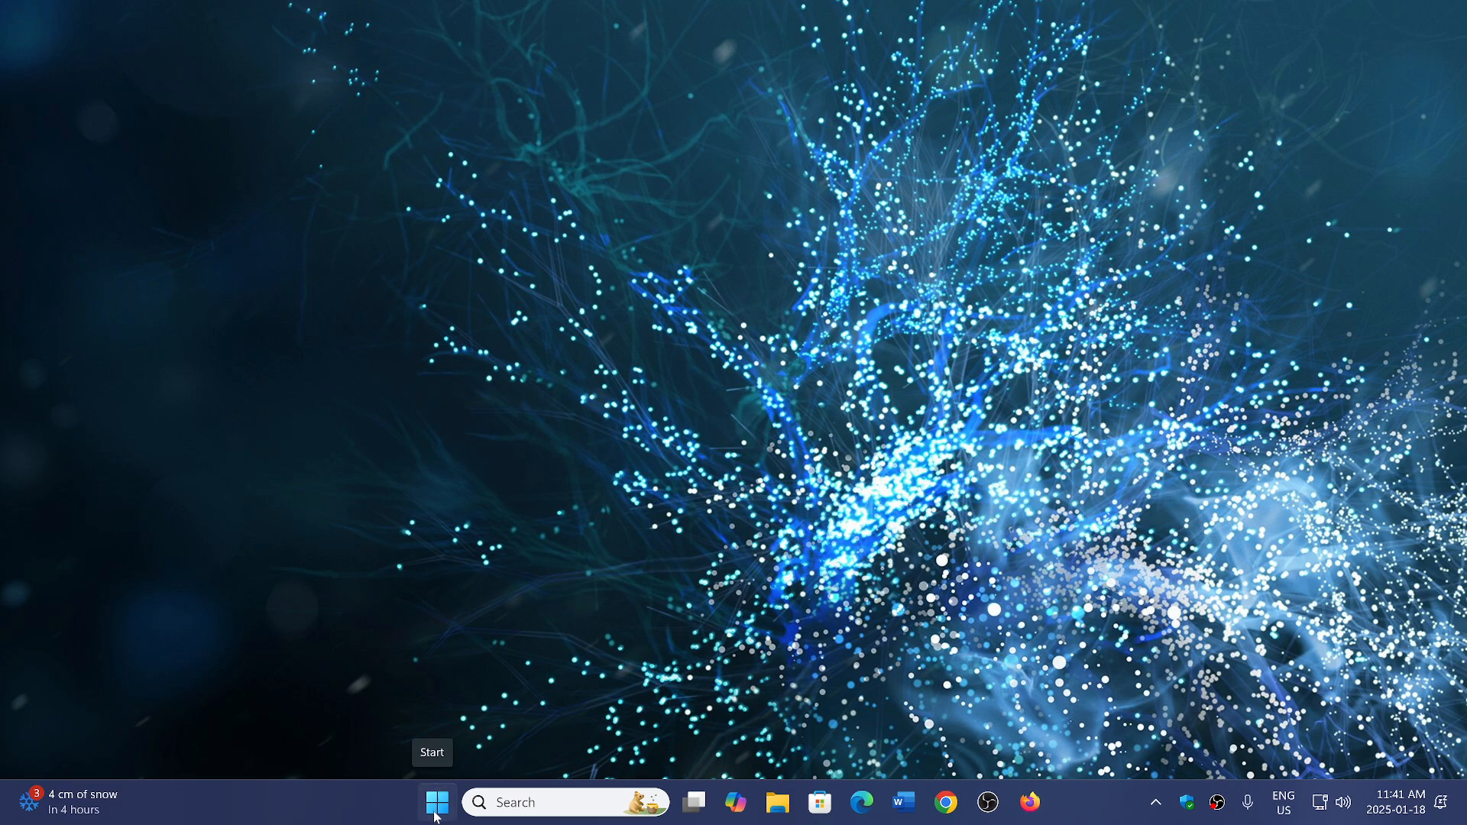
Run winver from taskbar search to show the About Windows dialog (24H2, build 26100.2894).
click(436, 802)
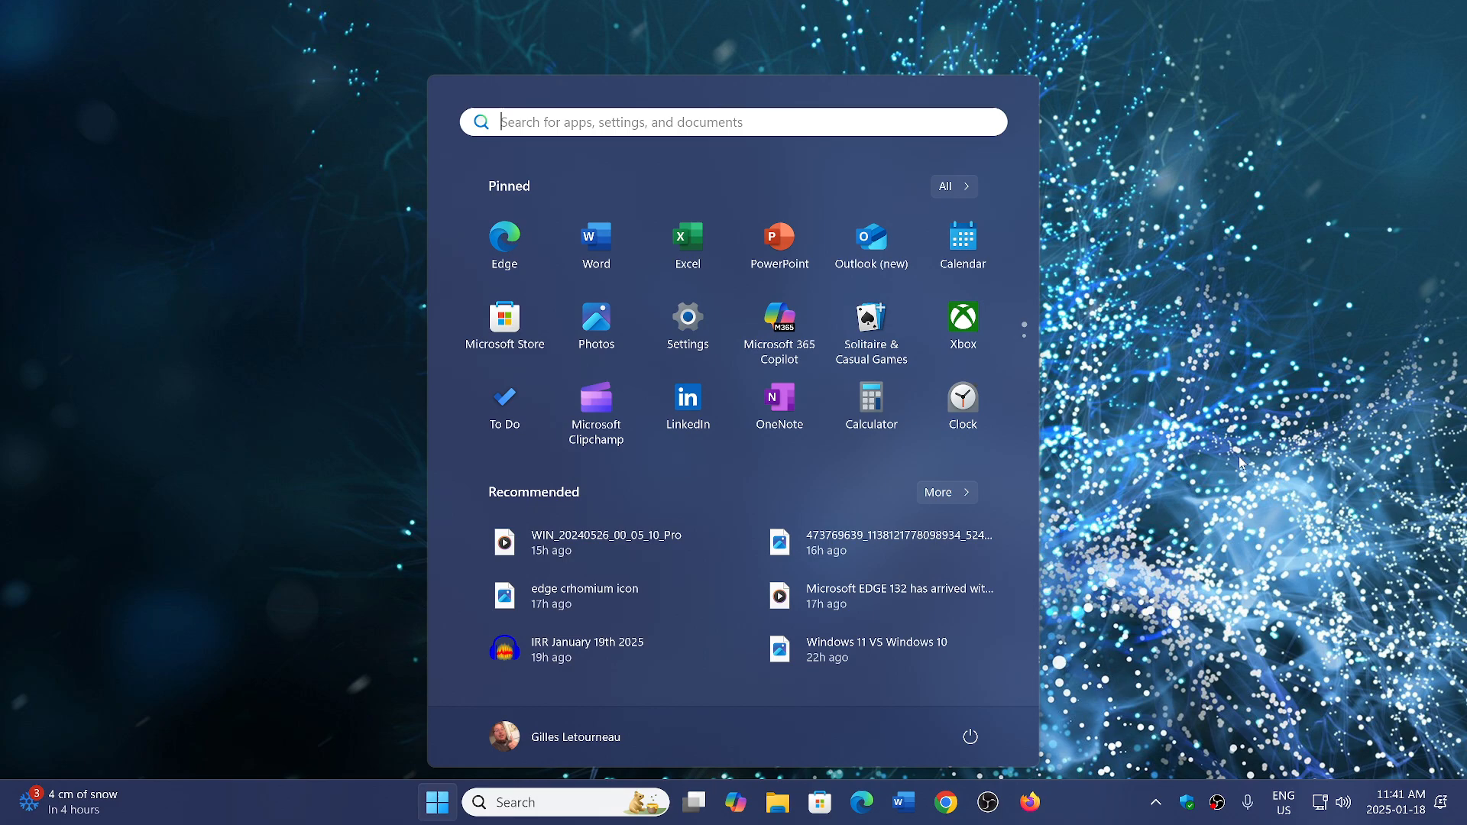
click(1239, 456)
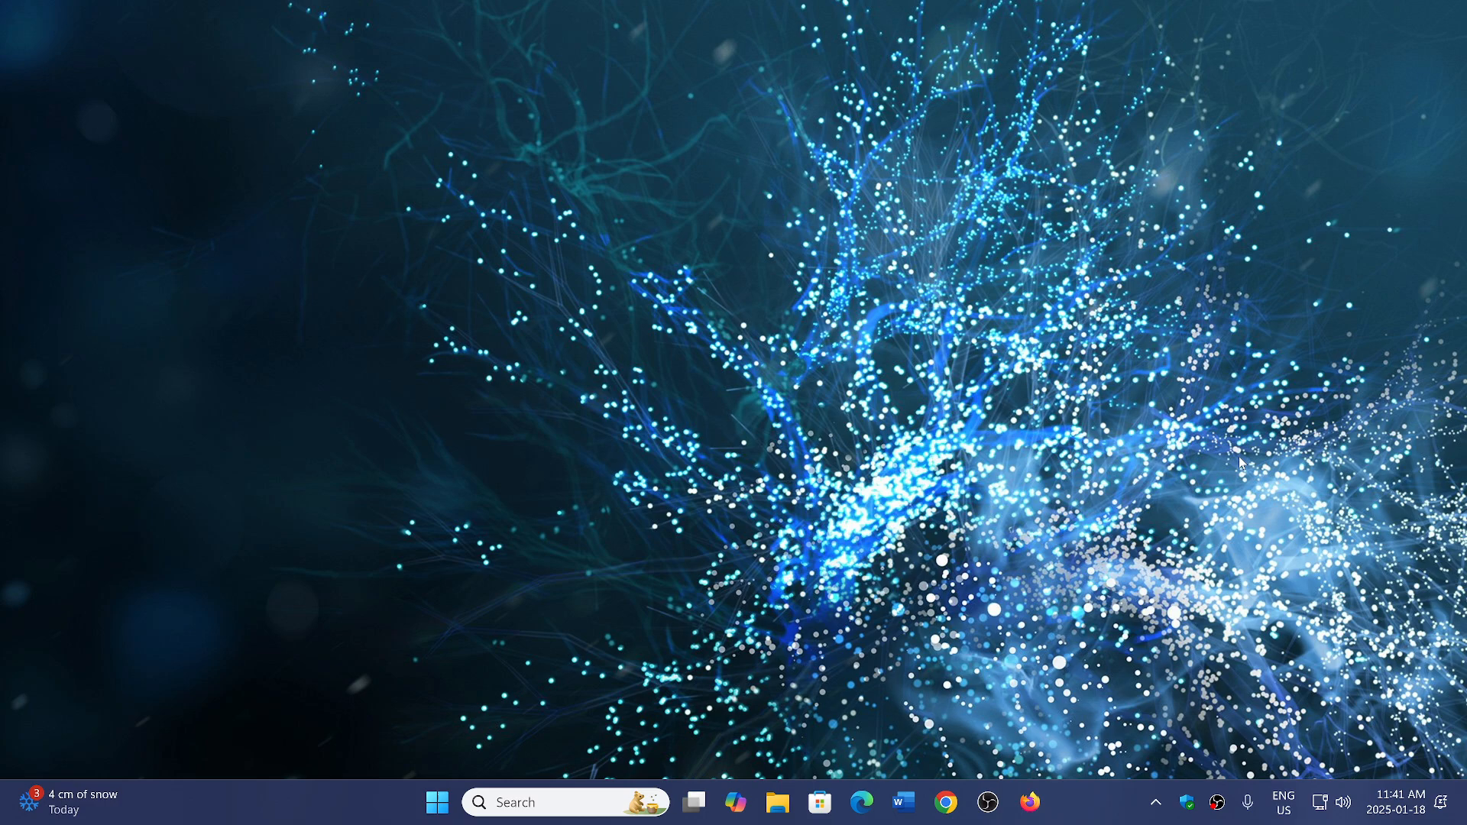
click(435, 802)
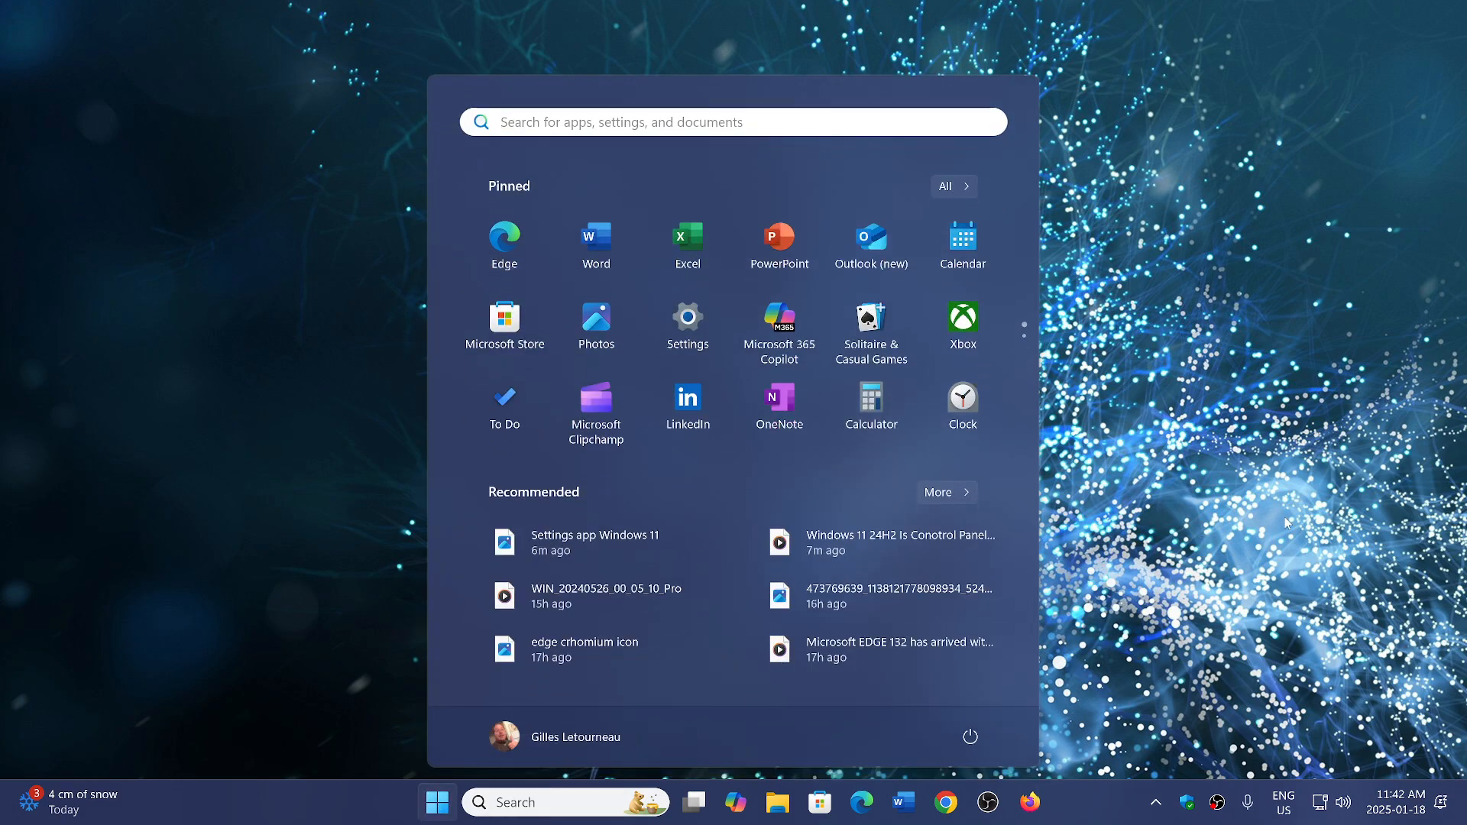
click(527, 802)
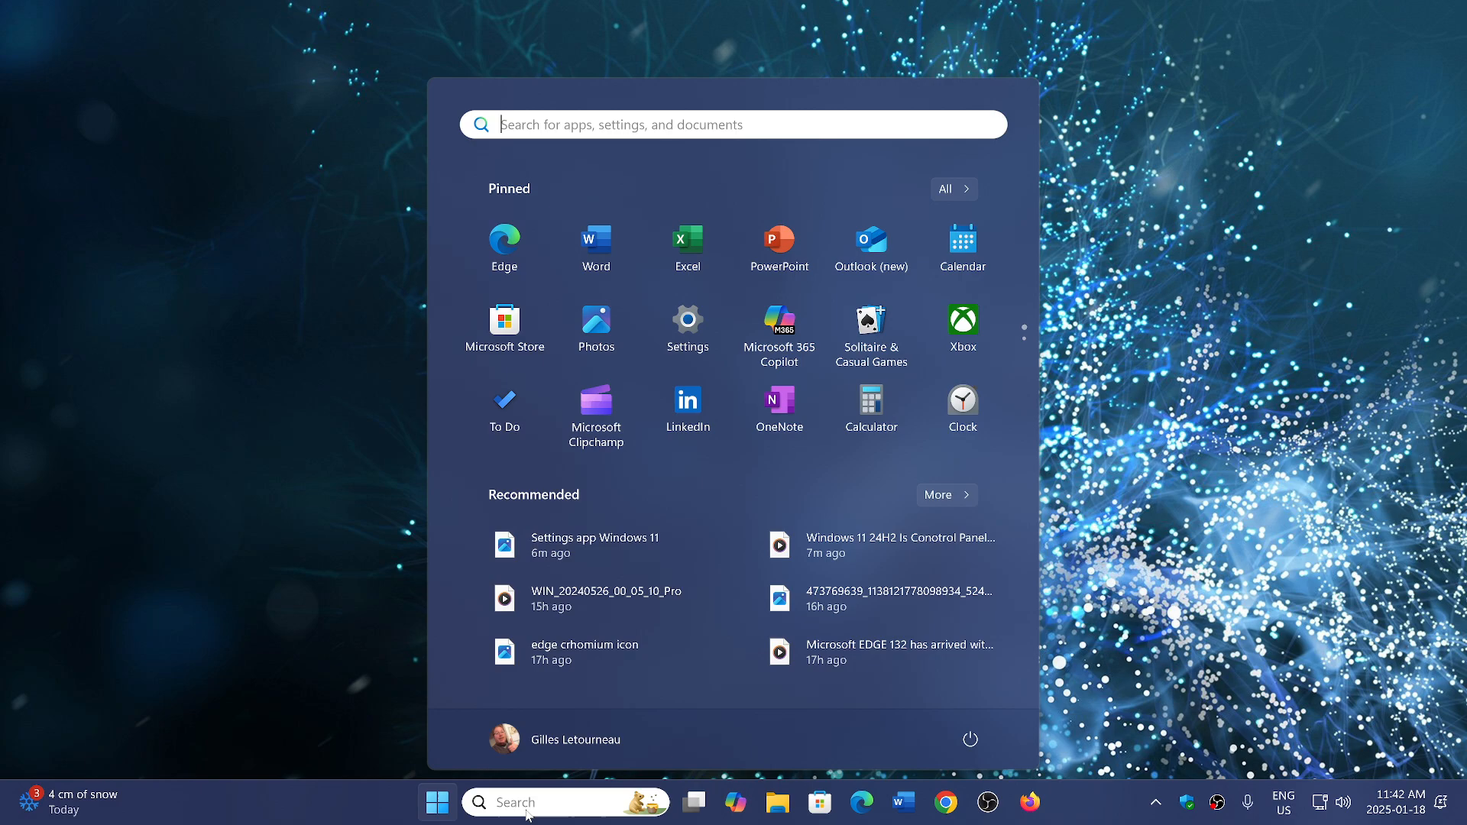
text(w)
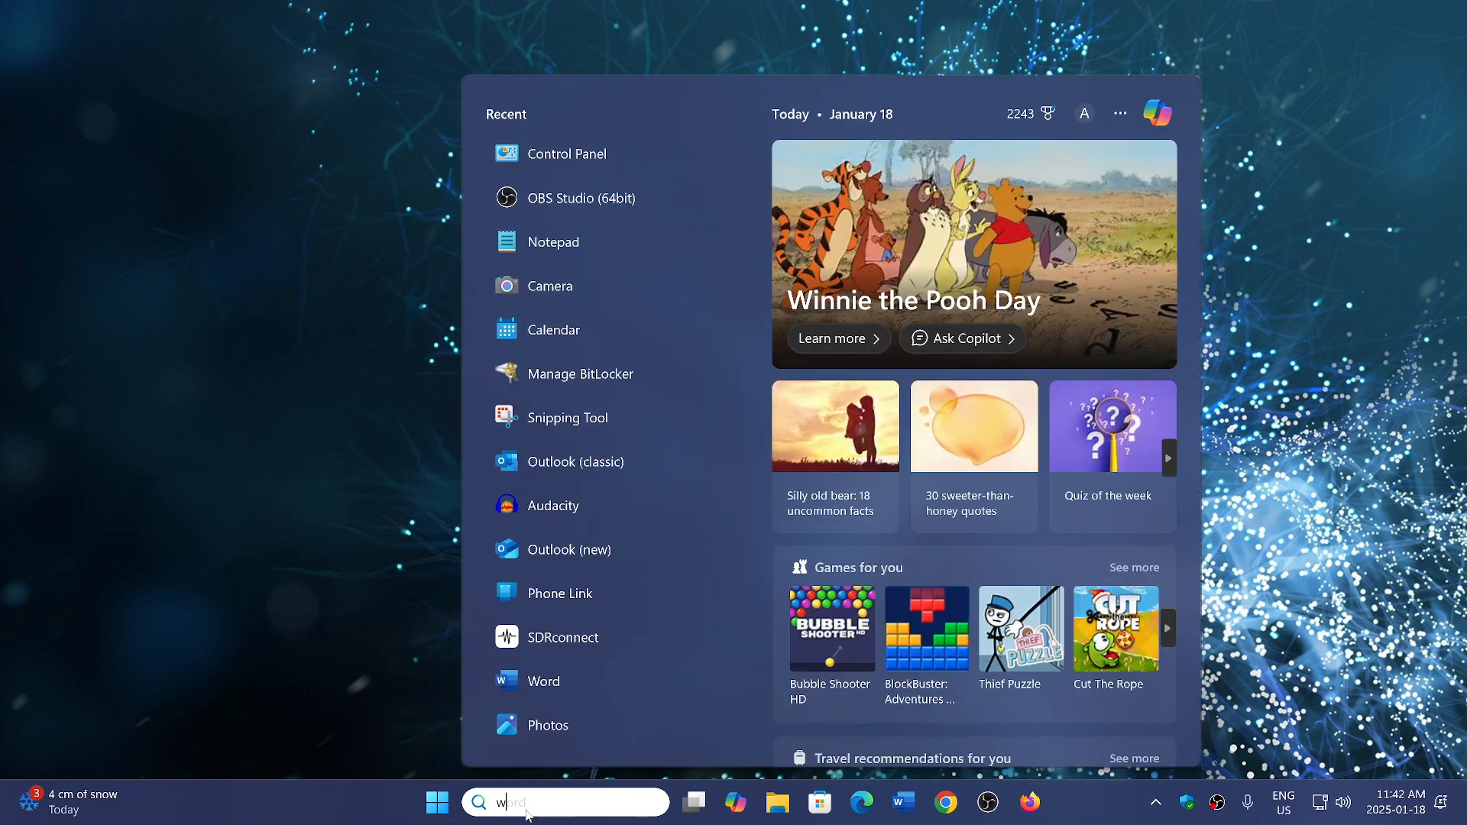
text(inver)
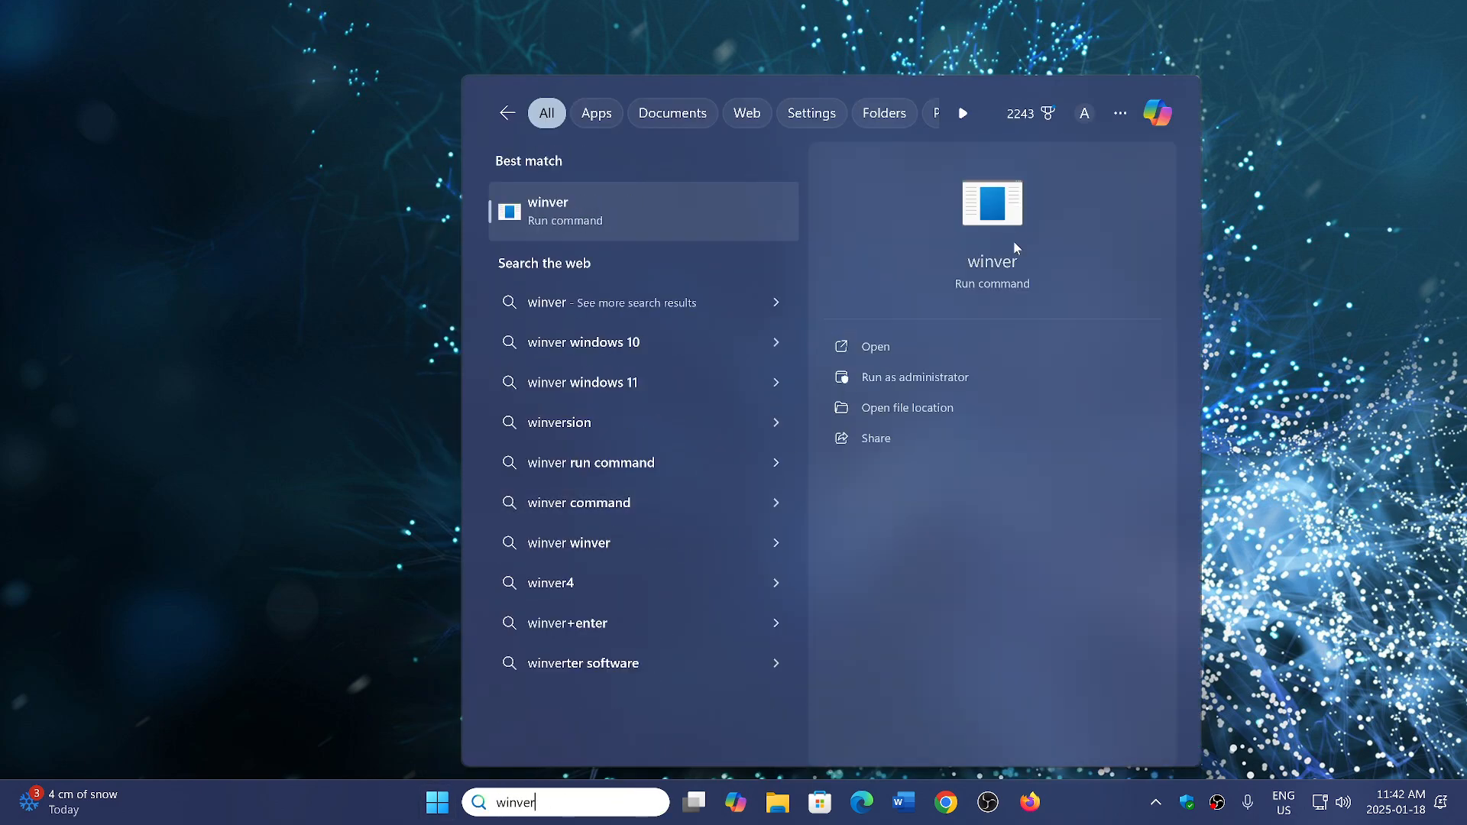
key(Return)
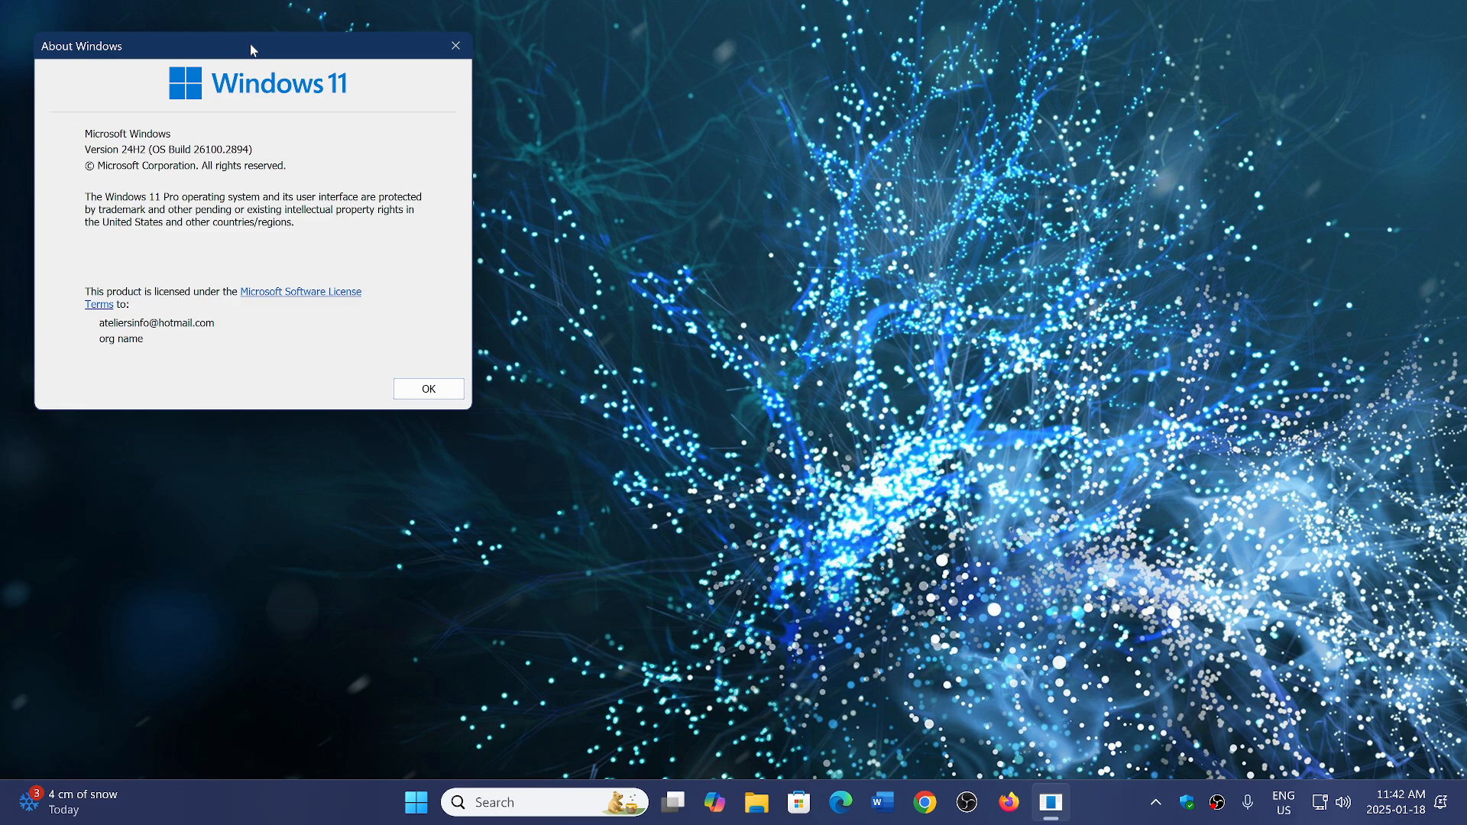
Move the About Windows dialog to the middle of the screen.
drag(250, 44, 762, 287)
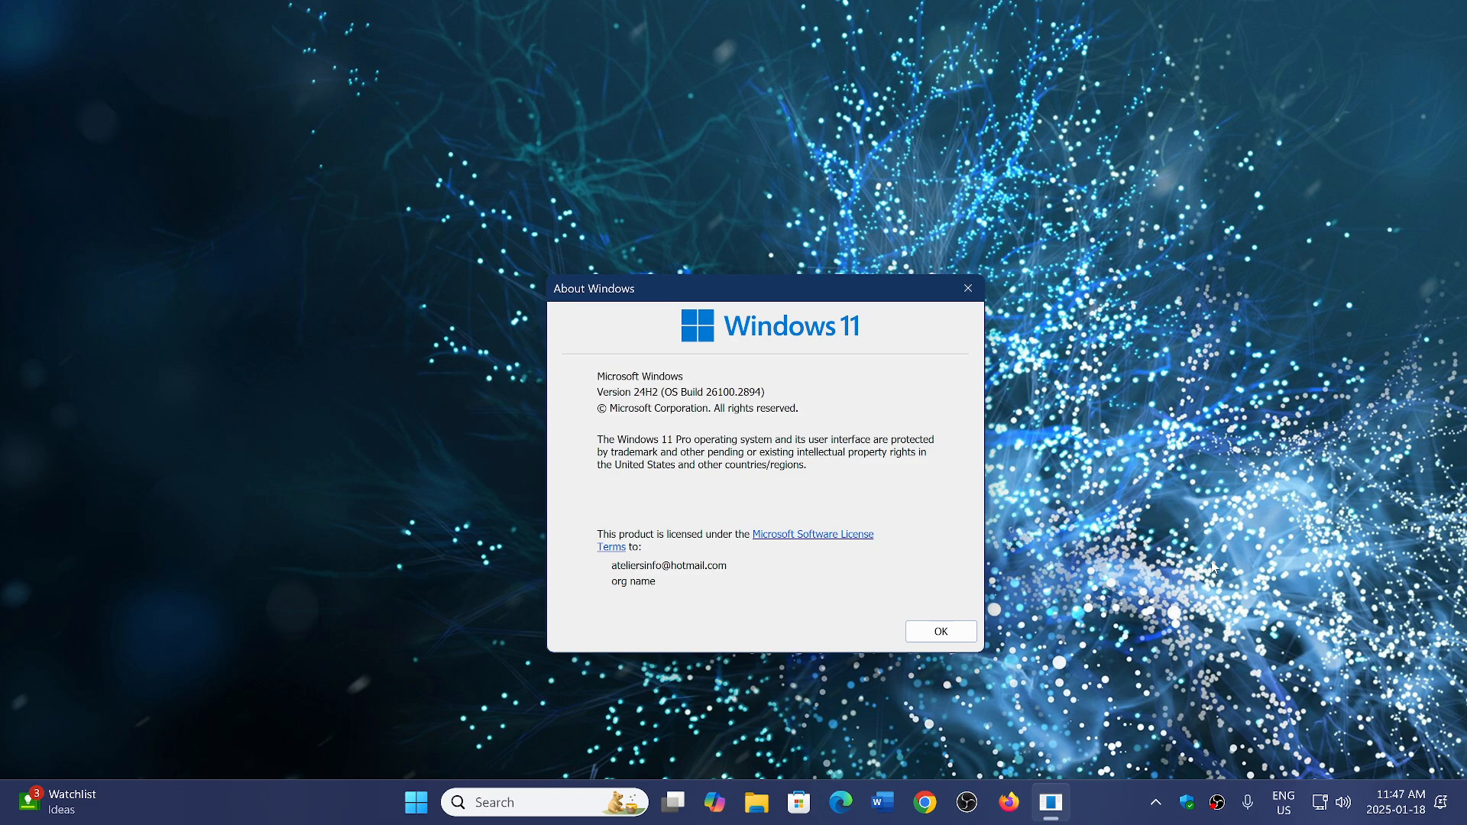
click(416, 804)
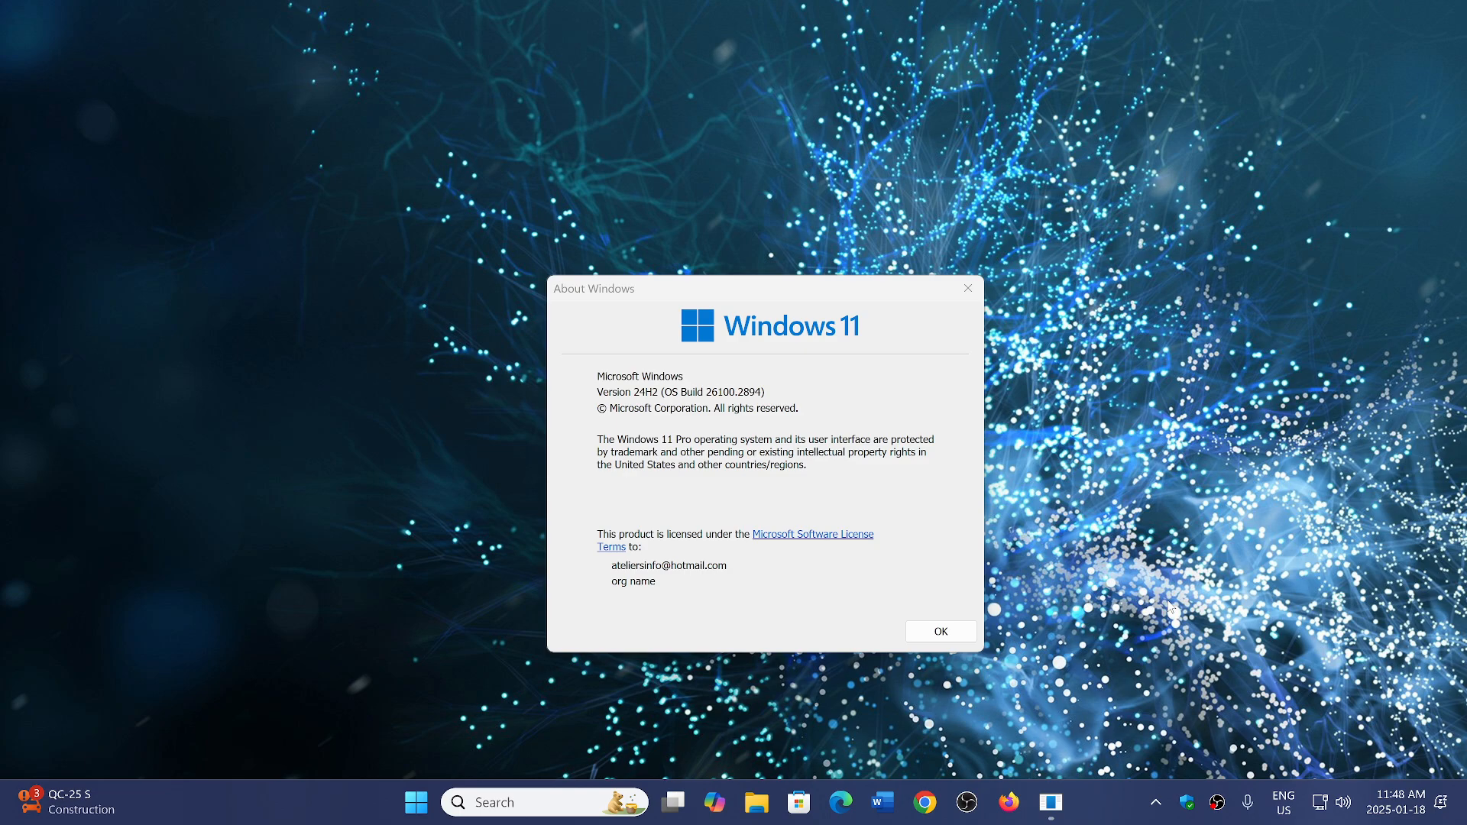
Dismiss the About Windows dialog, leaving an empty desktop.
click(969, 289)
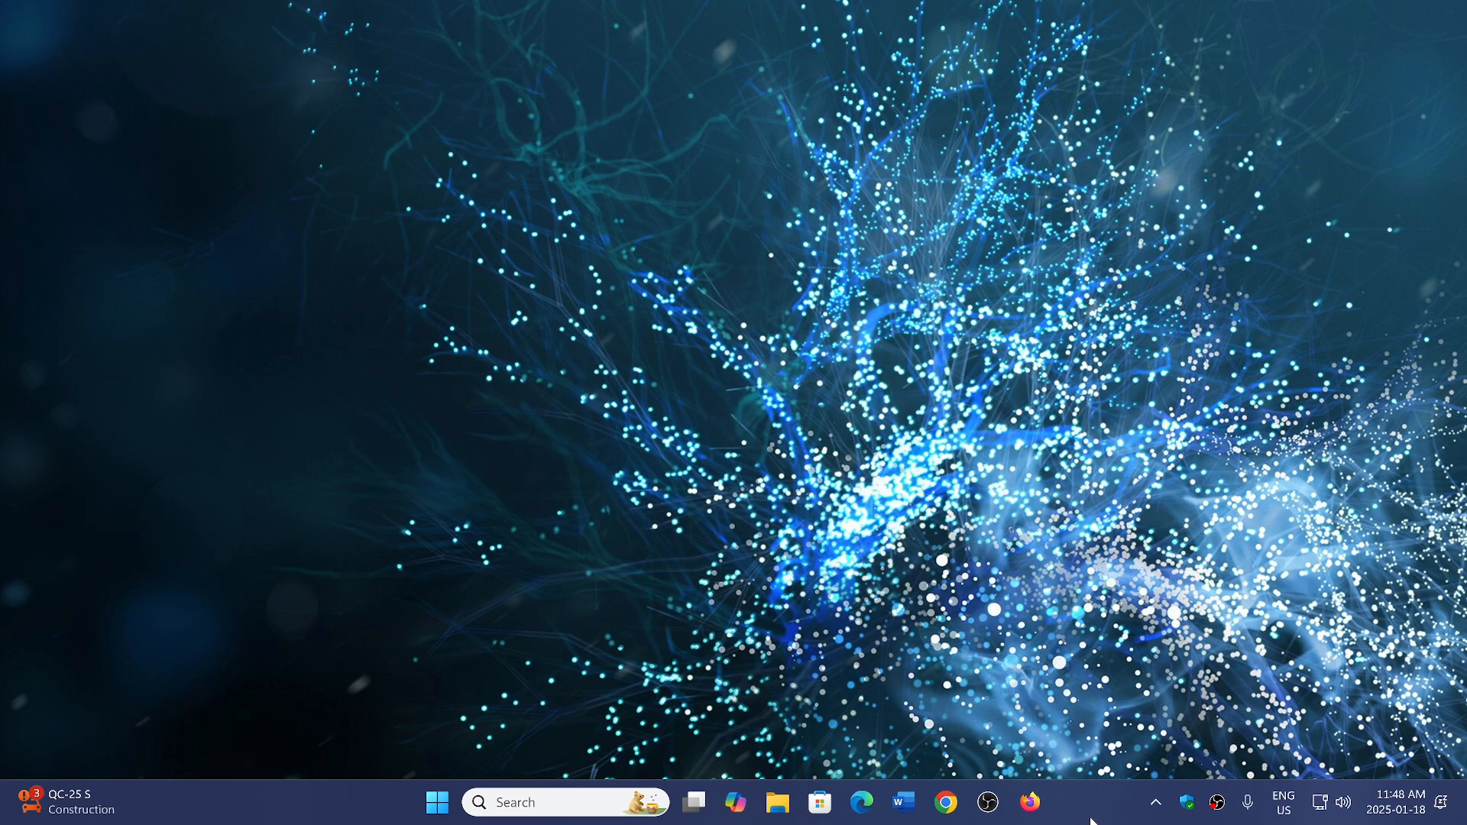